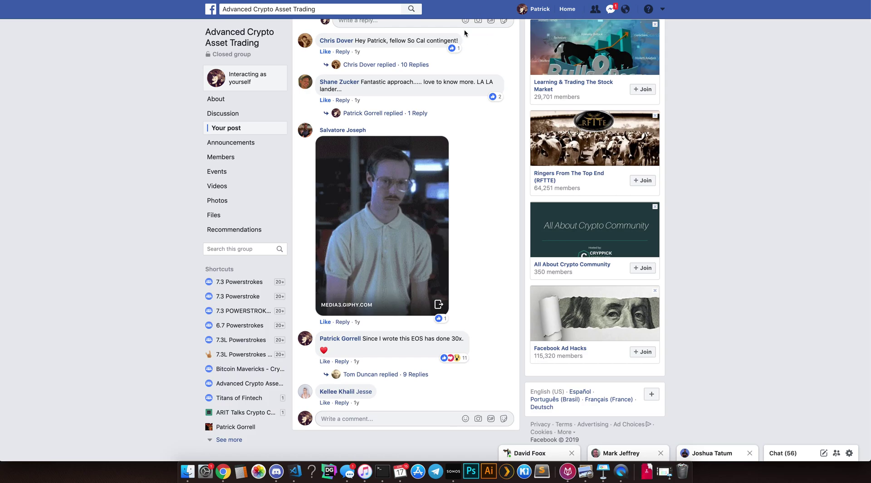
Read the $200MM trader post and view its transactions screenshot enlarged
scroll(464, 29, up, 20)
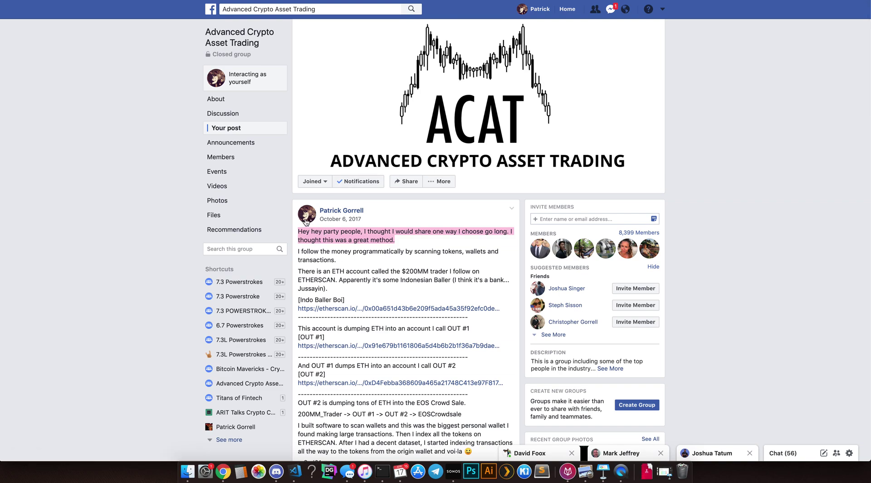
scroll(348, 251, down, 3)
scroll(348, 251, down, 3)
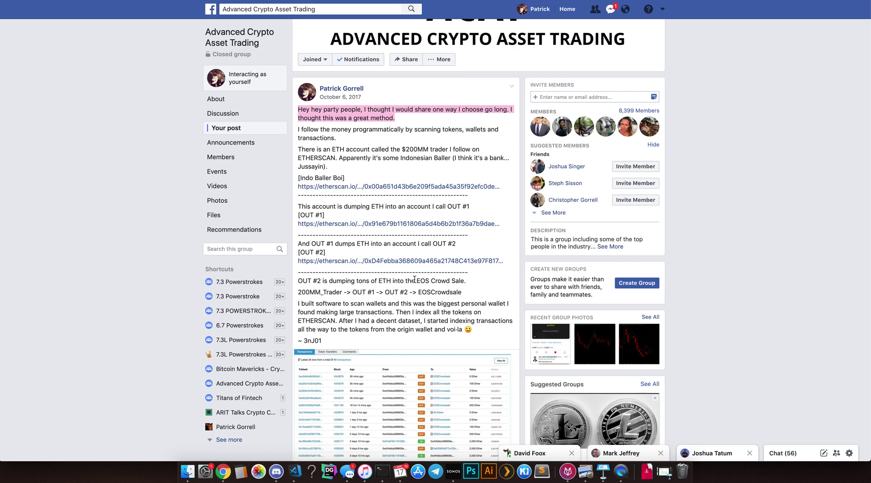
scroll(414, 280, down, 8)
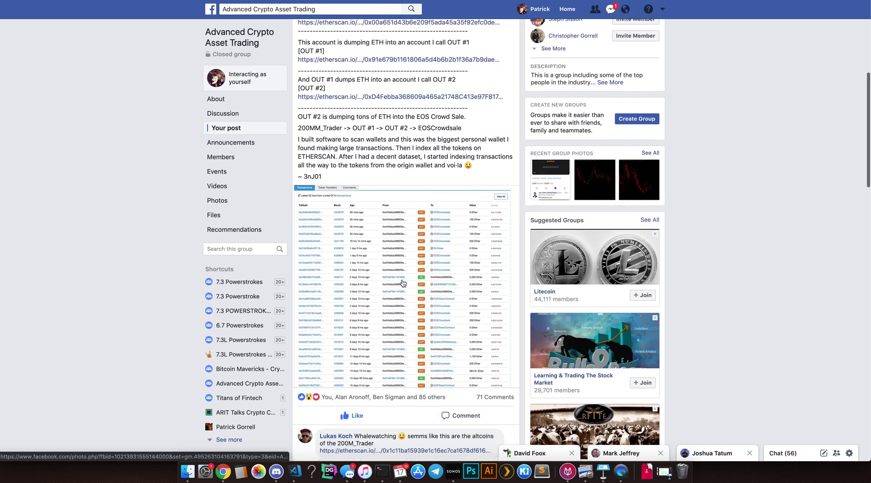
click(402, 283)
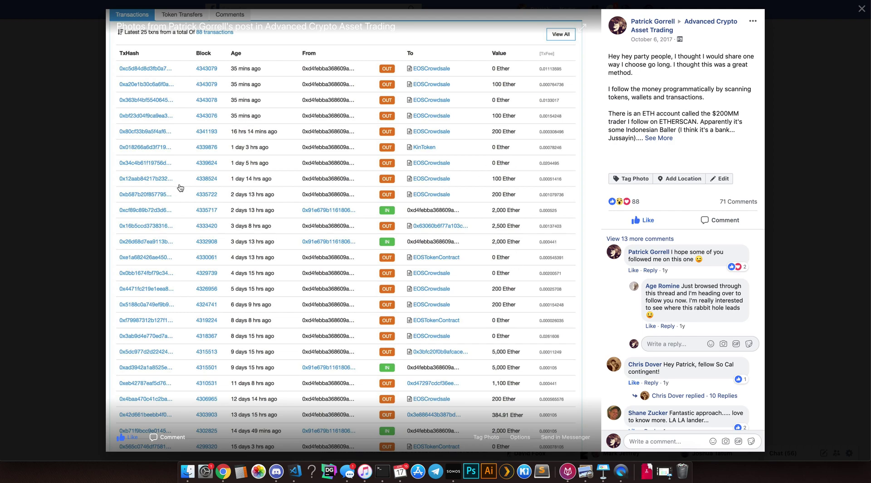
click(54, 229)
Read through the comments to the last reply, which says EOS has done 30x since the post
scroll(363, 278, up, 5)
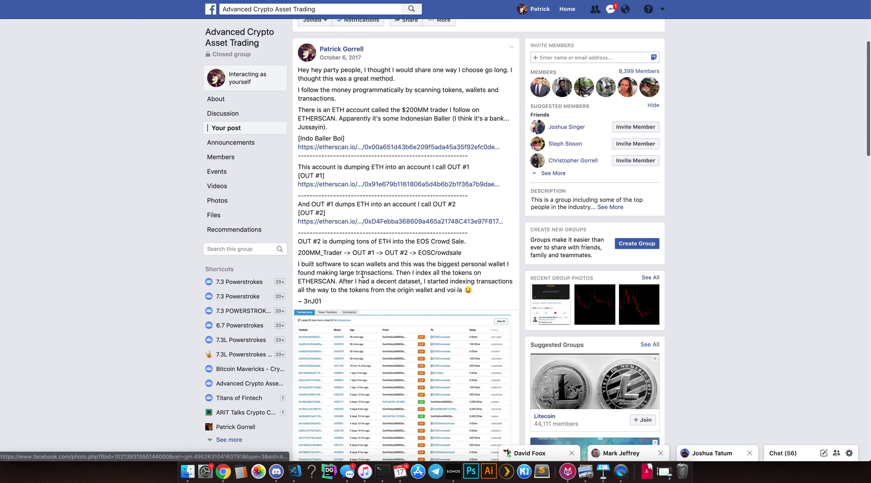
scroll(362, 274, down, 7)
scroll(363, 274, down, 4)
scroll(344, 218, up, 10)
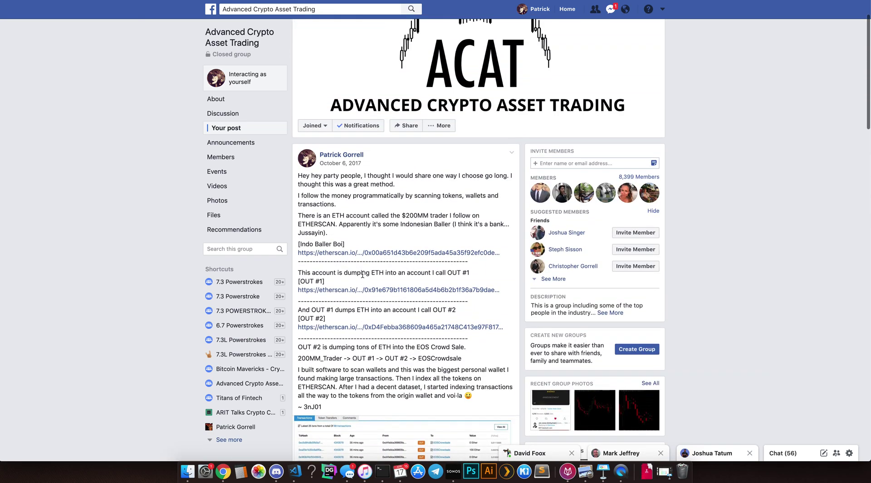
scroll(325, 165, down, 15)
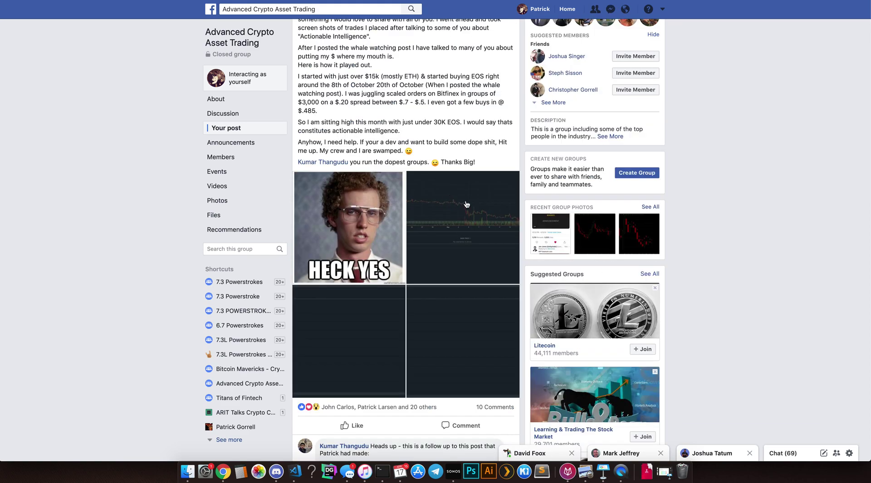
View the follow-up post's EOS price chart, ORDERS table and lower-right trade screenshots
click(467, 205)
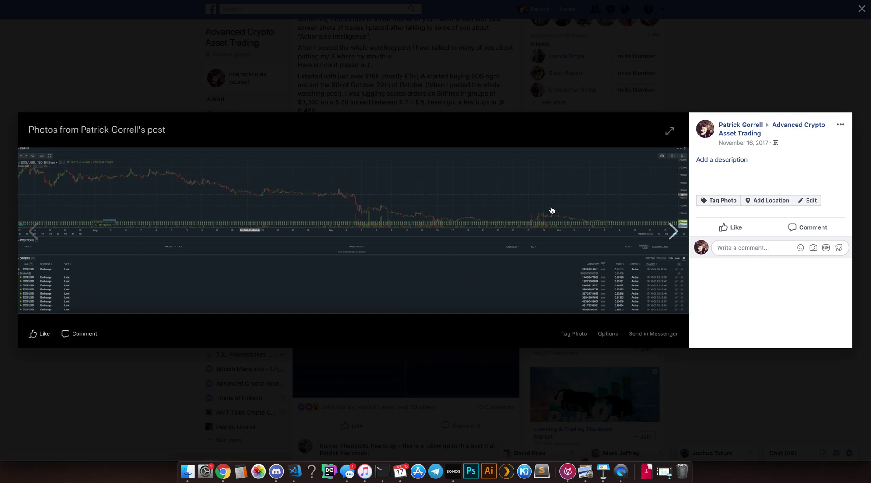
click(365, 360)
click(365, 361)
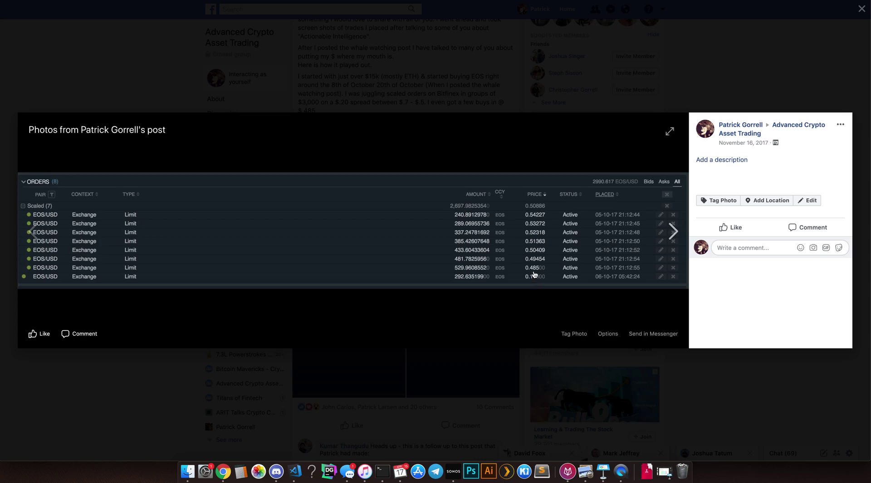
click(362, 371)
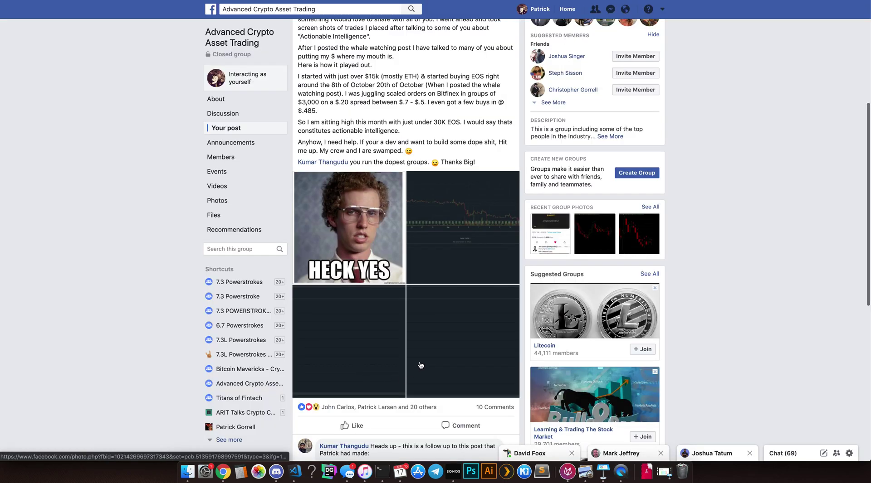
click(425, 361)
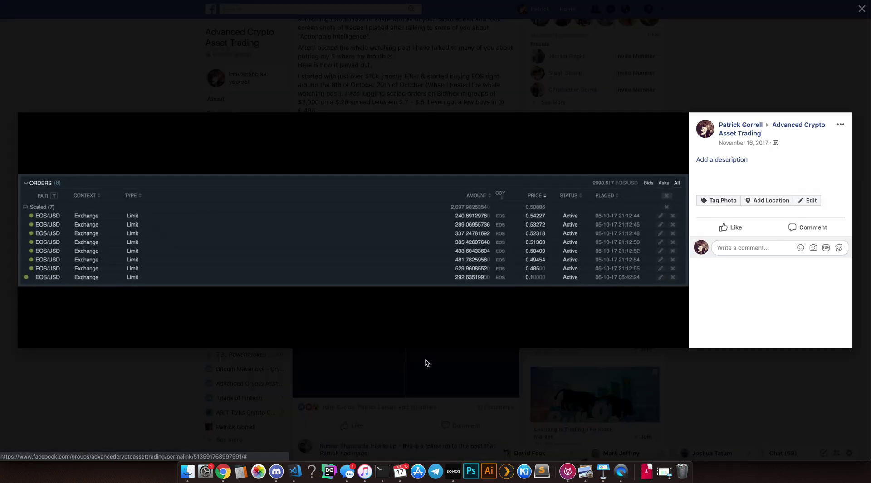
click(350, 379)
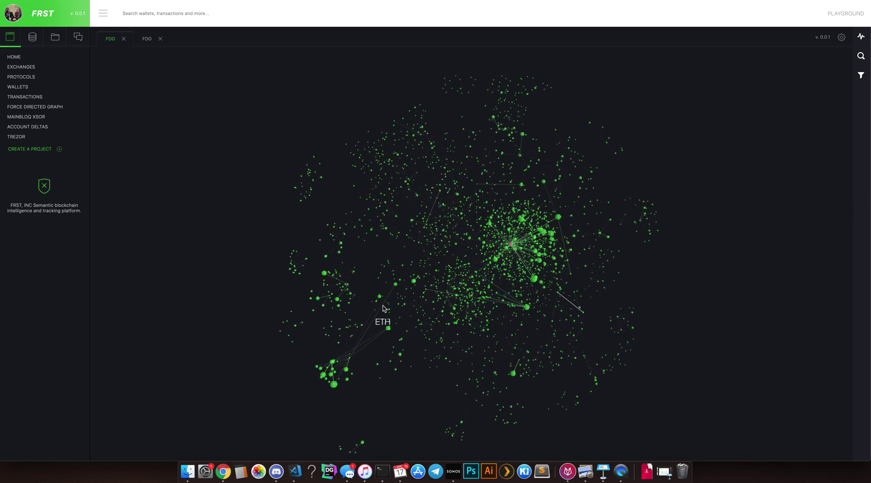
Zoom into the dense central cluster around the ETH node and rotate the 3D graph
scroll(384, 311, up, 5)
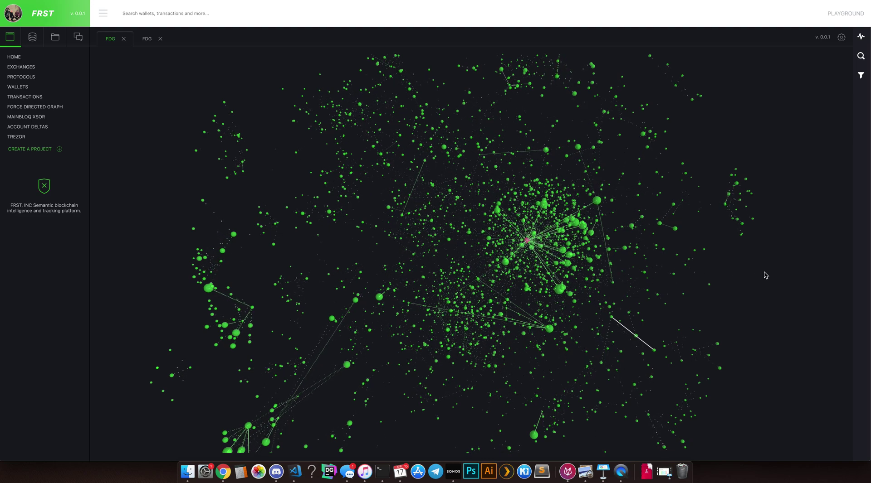
drag(720, 284, 509, 235)
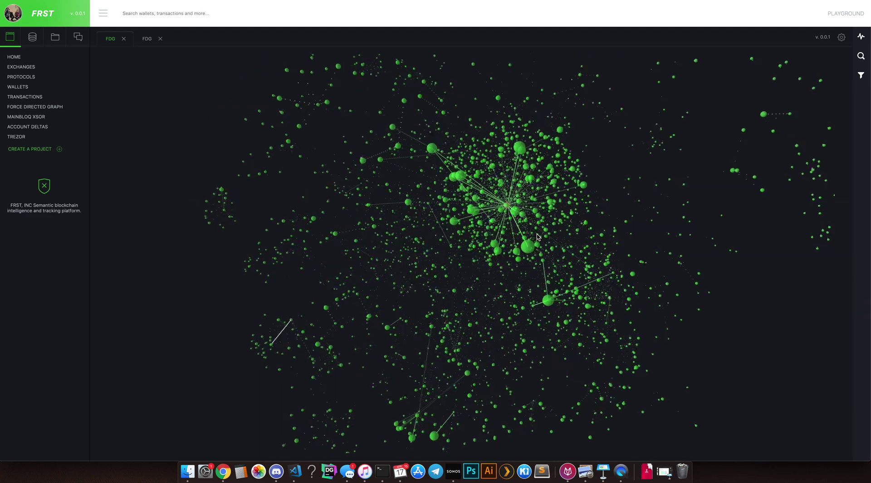
Zoom out and rotate the 3D graph so the dense cluster shifts right
mouse_move(504, 205)
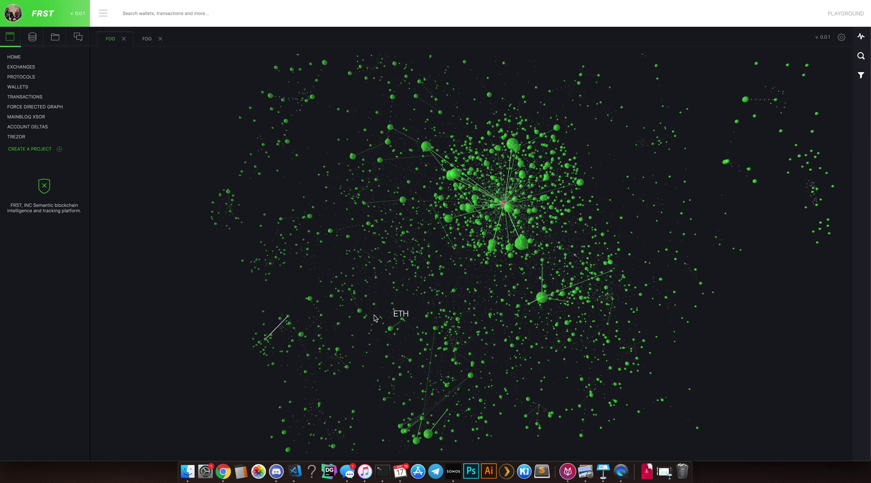
scroll(318, 204, down, 5)
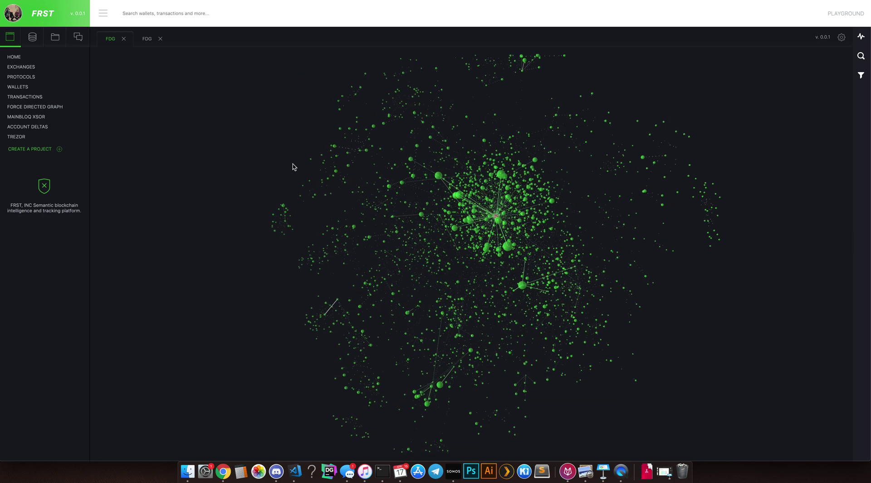
drag(293, 167, 429, 257)
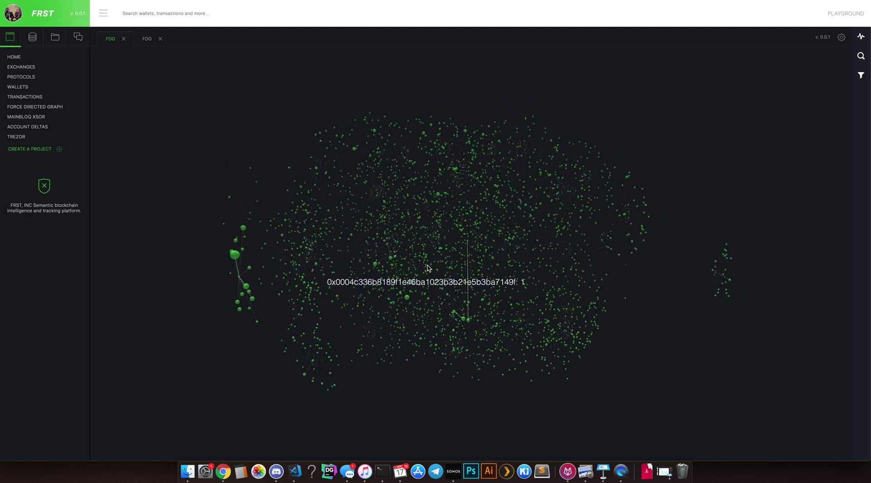
scroll(428, 268, up, 3)
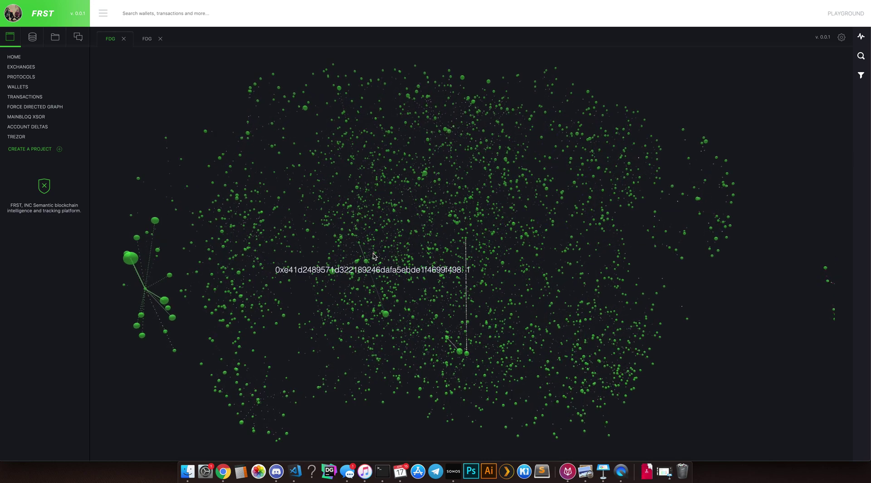
scroll(373, 257, up, 10)
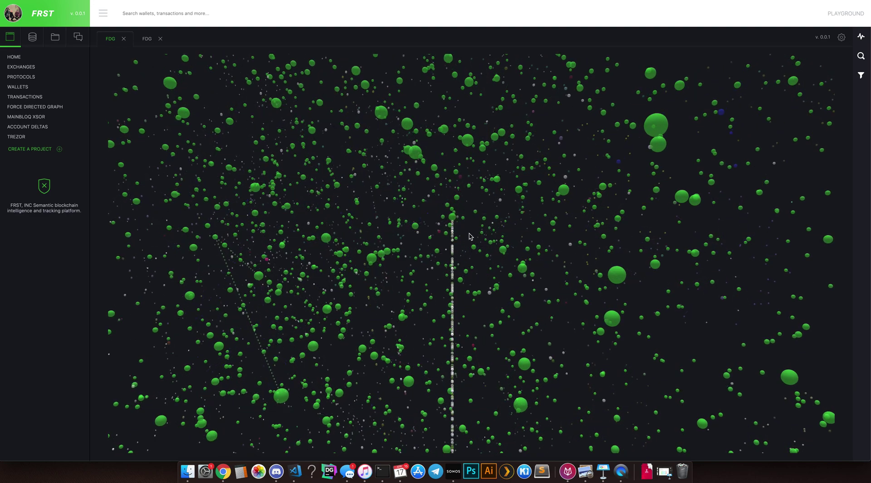
scroll(502, 342, down, 3)
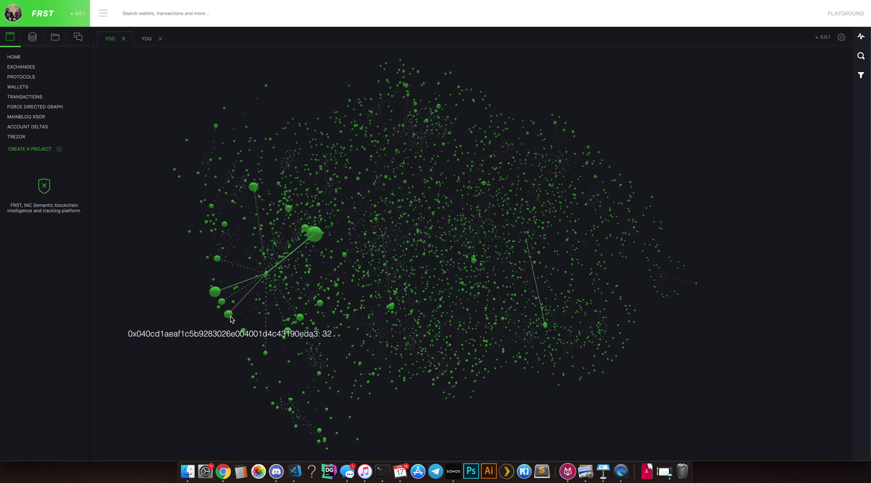
Switch off the 3D toggle in the Filters panel so the whale-wallet graph renders flat
click(860, 75)
click(772, 197)
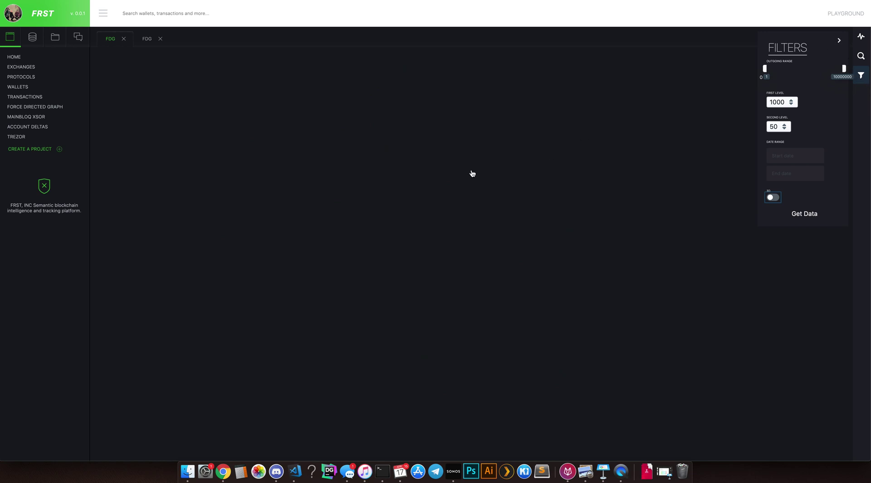
click(838, 40)
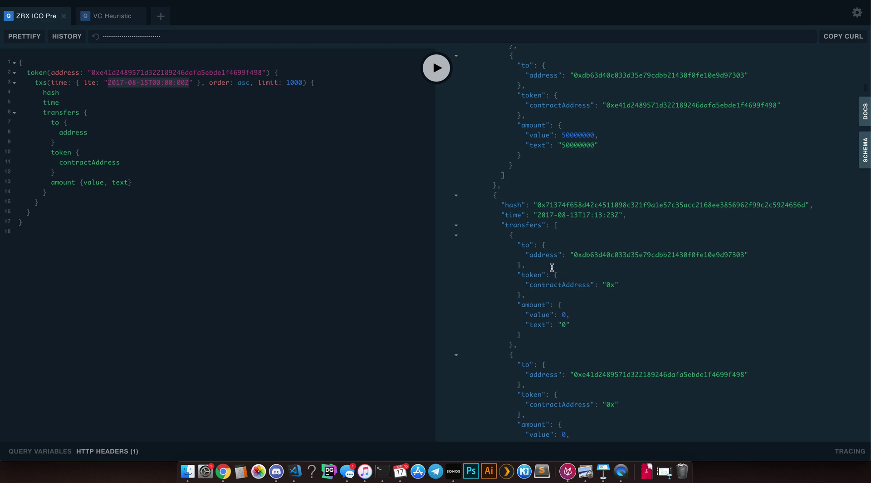
Select the 0x token address string in the ZRX ICO Pre query
double_click(130, 73)
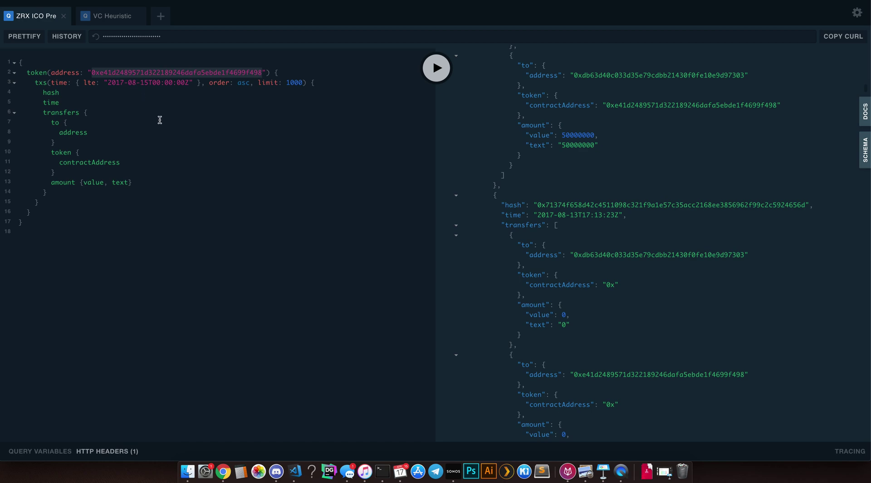
Scroll through the JSON results of early 0x token recipients and amounts, then back up
scroll(574, 235, down, 10)
scroll(575, 235, down, 10)
scroll(574, 235, down, 10)
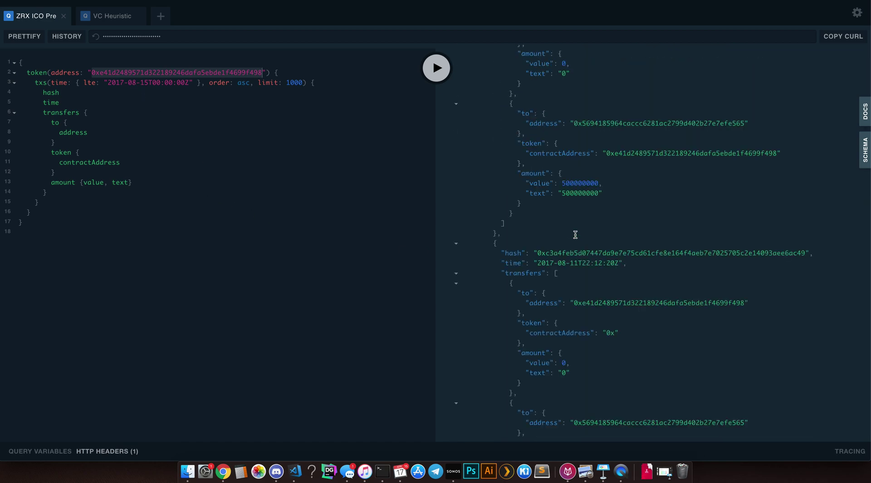
scroll(575, 235, down, 3)
scroll(575, 235, down, 5)
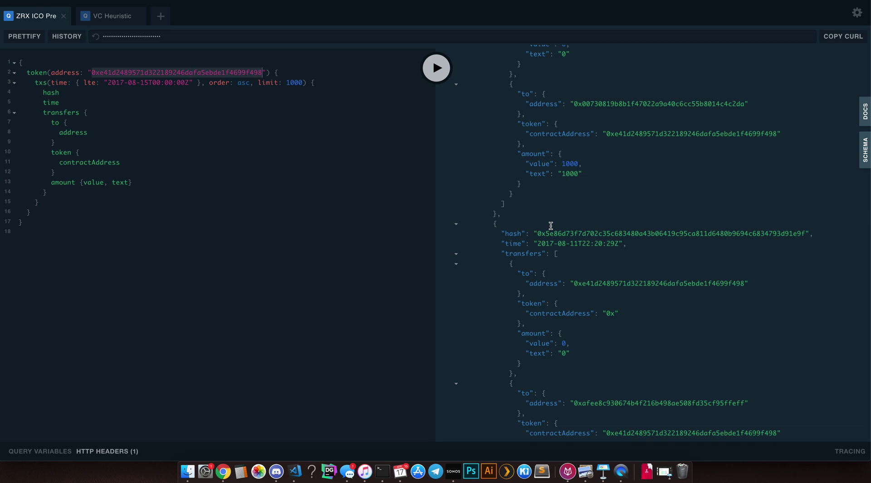
scroll(550, 226, down, 5)
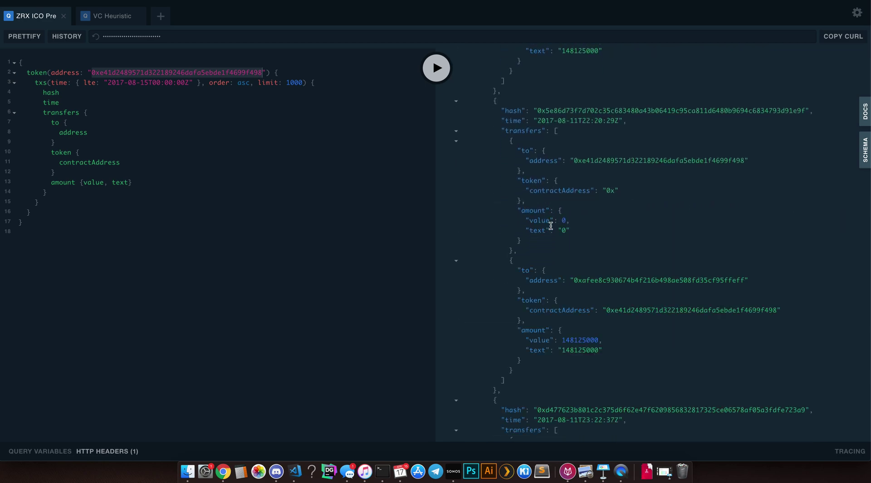
scroll(543, 250, down, 10)
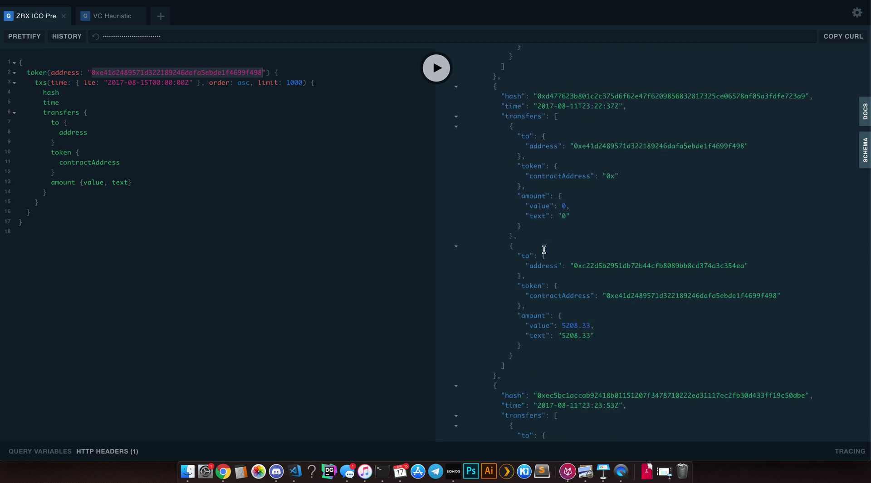
scroll(544, 250, down, 15)
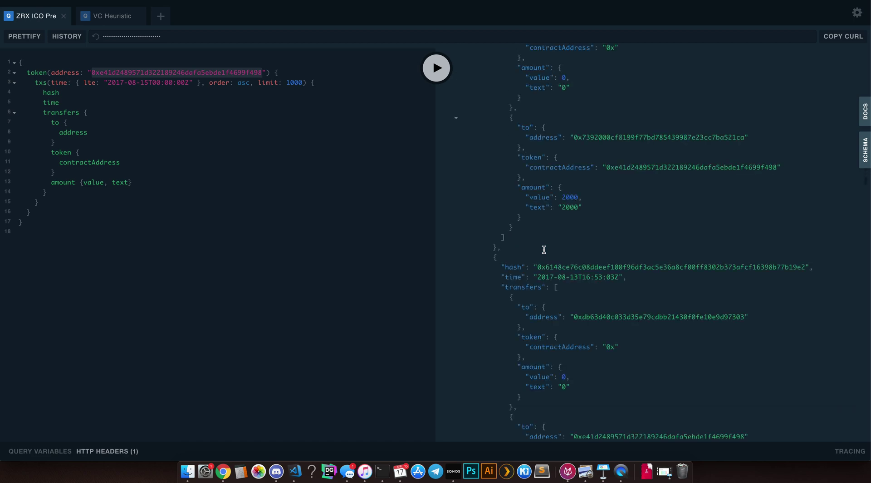
scroll(544, 250, down, 5)
scroll(543, 250, down, 5)
scroll(544, 250, down, 10)
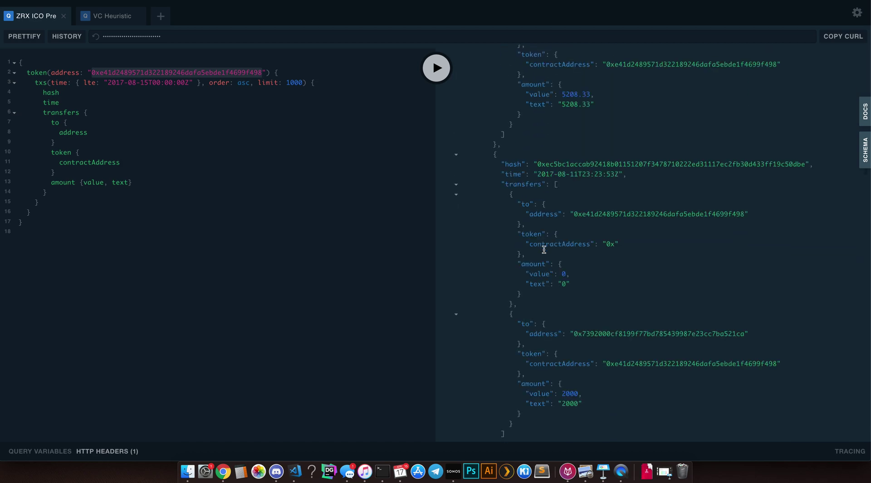
scroll(544, 249, up, 10)
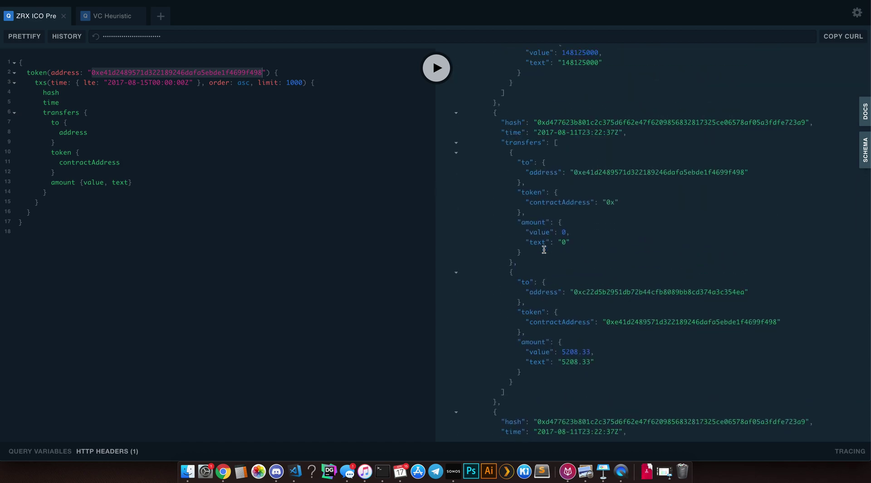
scroll(543, 250, up, 8)
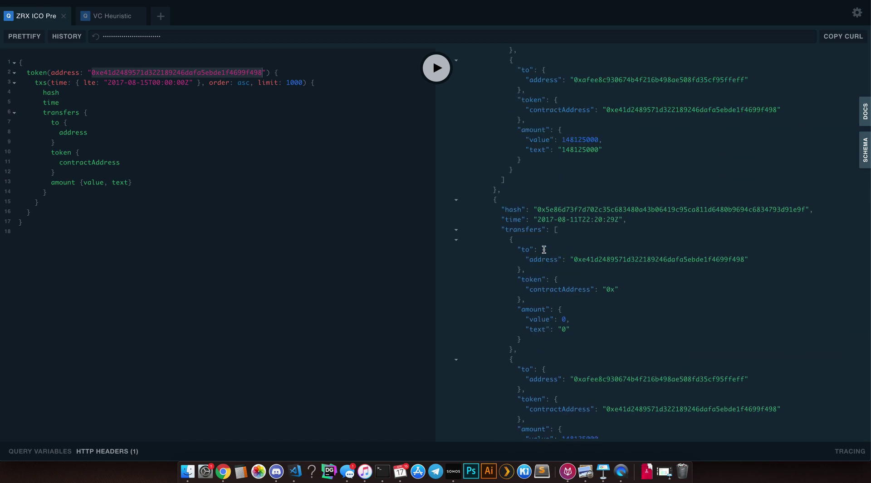
scroll(544, 250, up, 5)
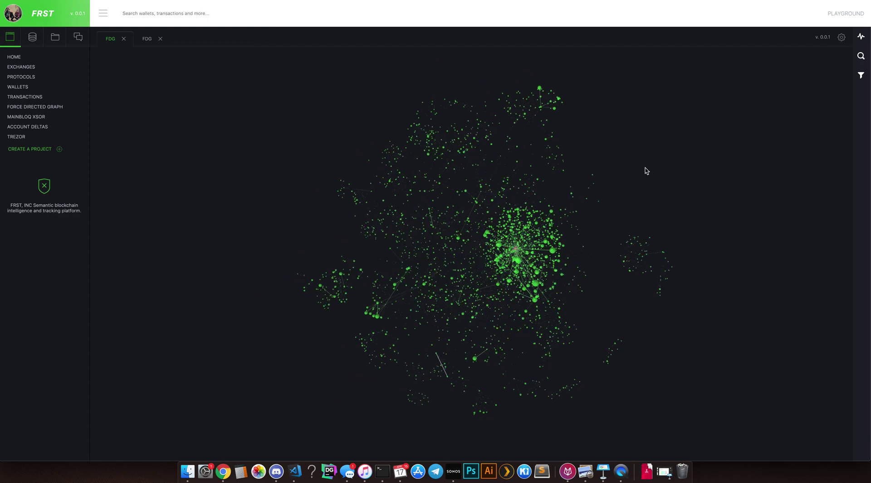
drag(622, 182, 477, 173)
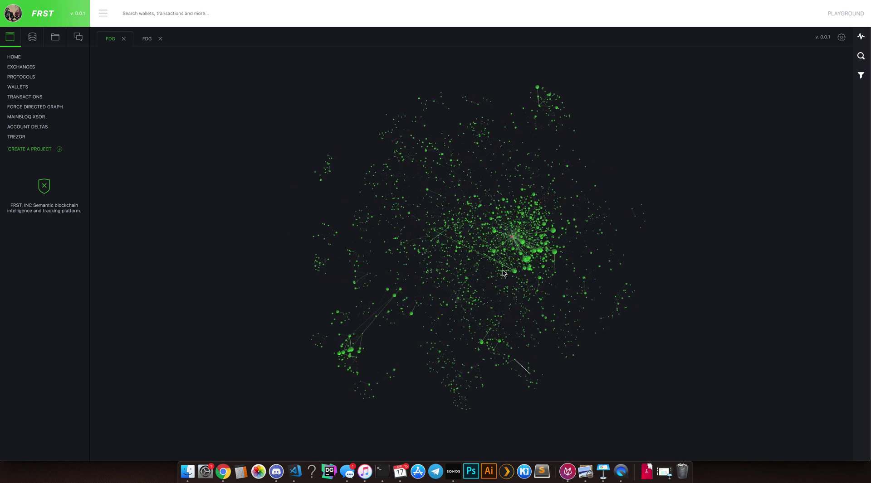
mouse_move(508, 244)
scroll(508, 244, up, 5)
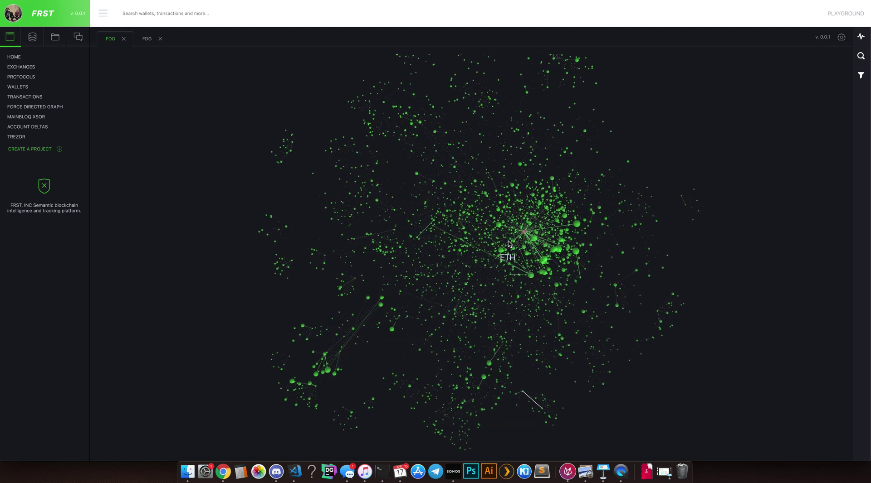
scroll(508, 246, down, 3)
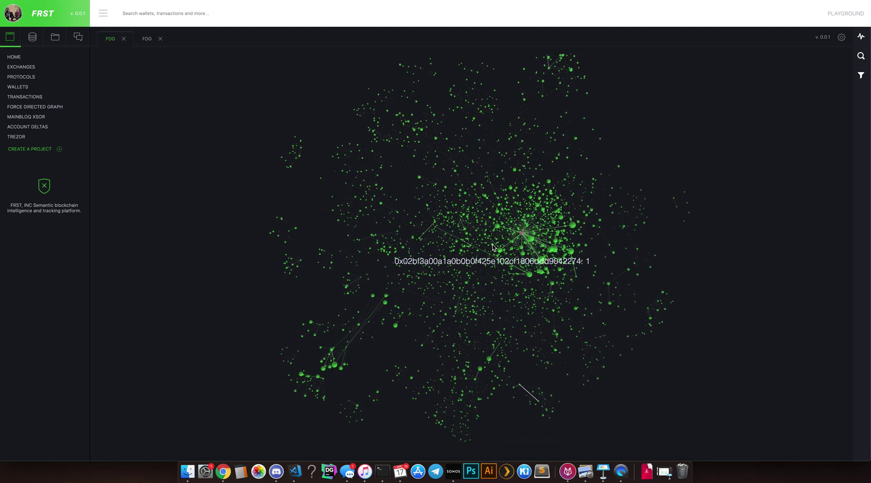